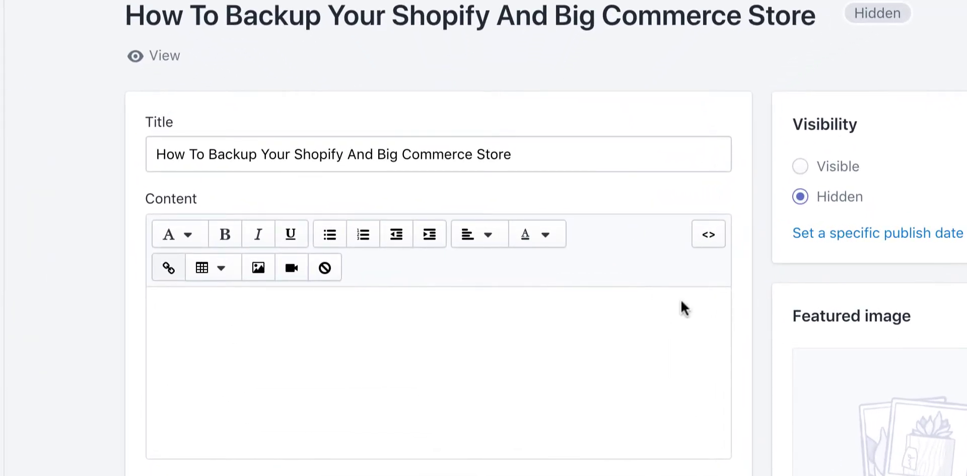
# Step: Switch the blog post's empty Content field to raw HTML view
pyautogui.click(709, 238)
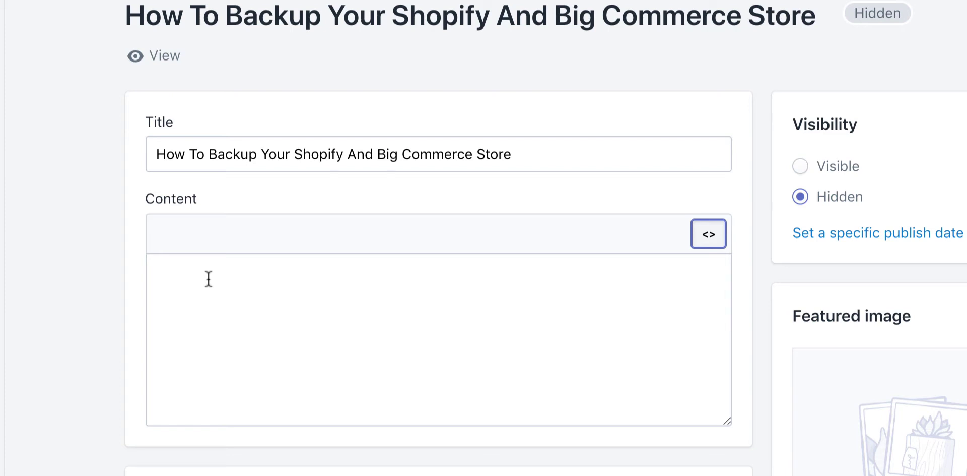
# Step: Paste the PDF <embed> code (width 500, height 1000) into the HTML and return to formatted view
pyautogui.click(171, 273)
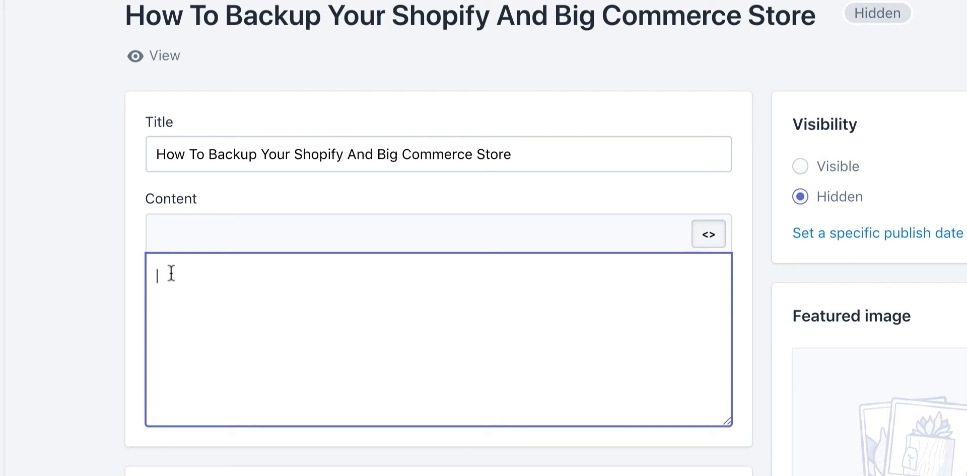
pyautogui.write('<embed src="Insert Full Link URL From Shopify Files Here" width="500" height="1000" type=\'application/pdf\'>')
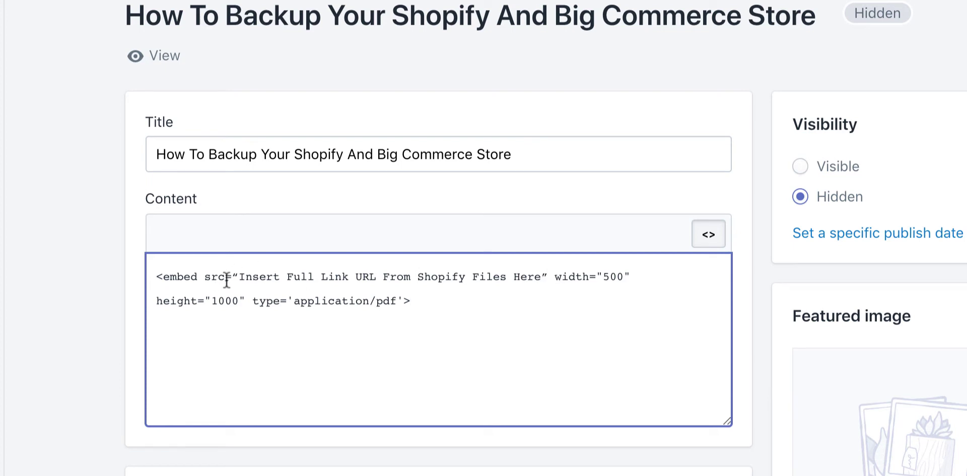
pyautogui.click(709, 235)
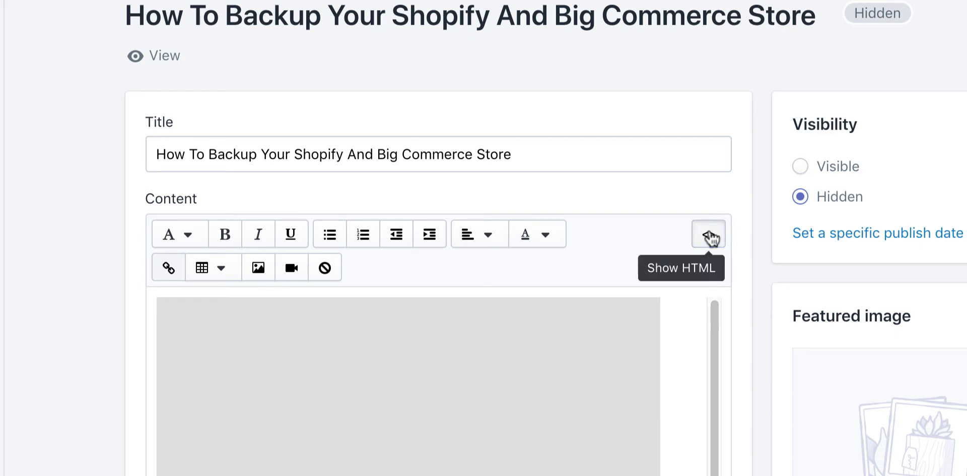
# Step: Select the embed's placeholder src in HTML view, then head to Settings without saving
pyautogui.click(710, 236)
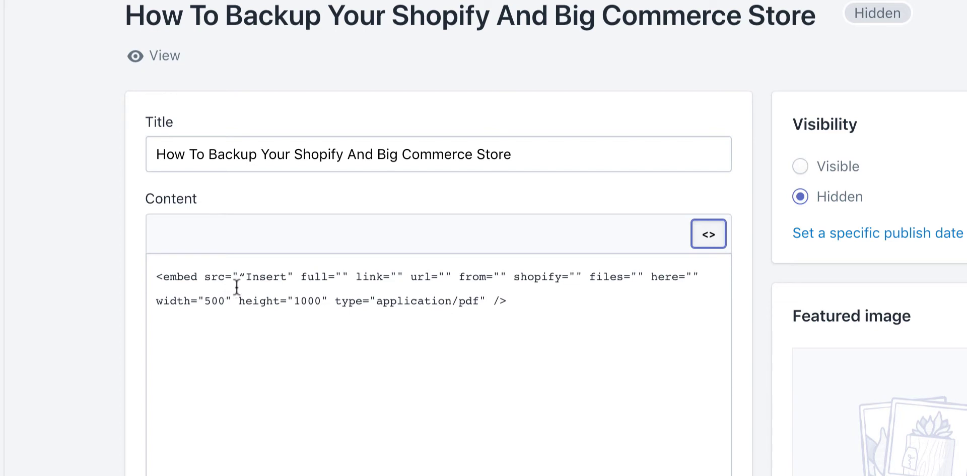
pyautogui.moveTo(238, 276); pyautogui.dragTo(690, 282)
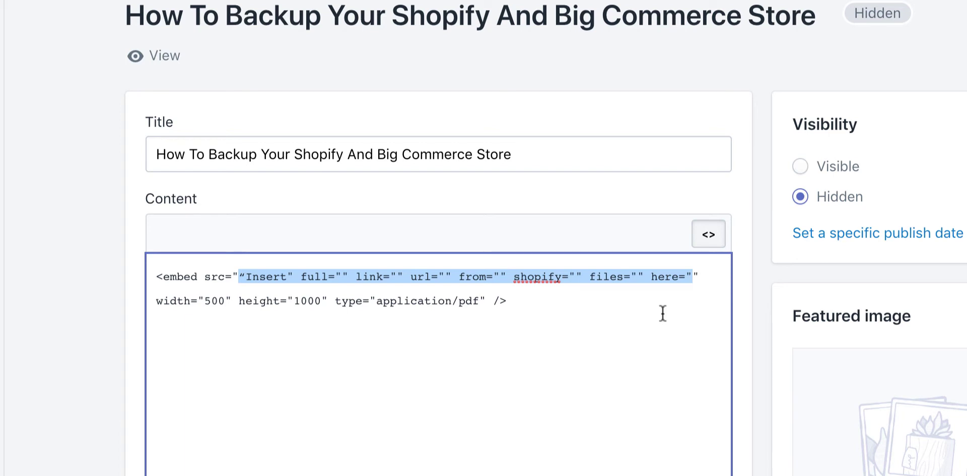
pyautogui.click(715, 243)
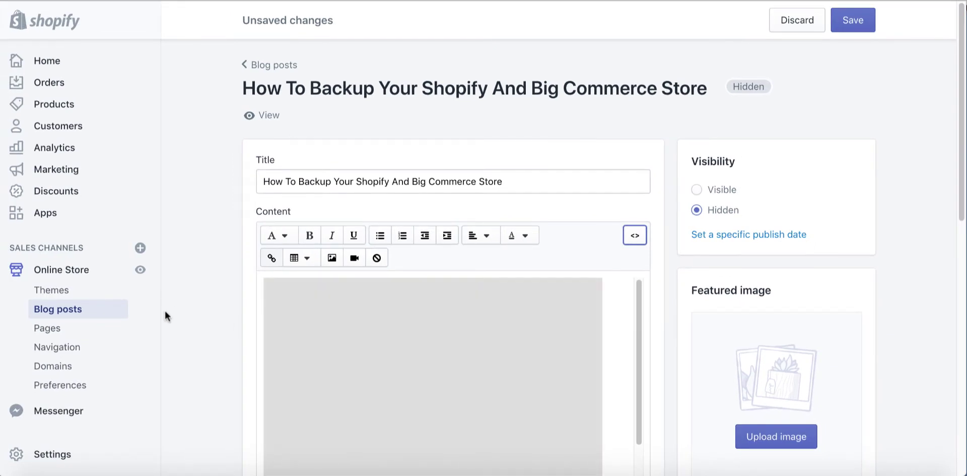
pyautogui.click(53, 456)
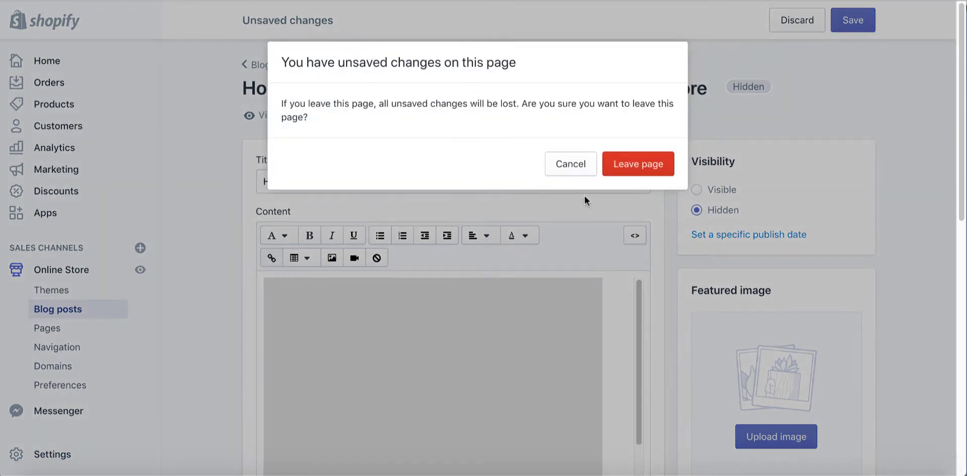
# Step: Stay on the post, save it, and open the Files list in Settings
pyautogui.click(561, 166)
pyautogui.click(836, 28)
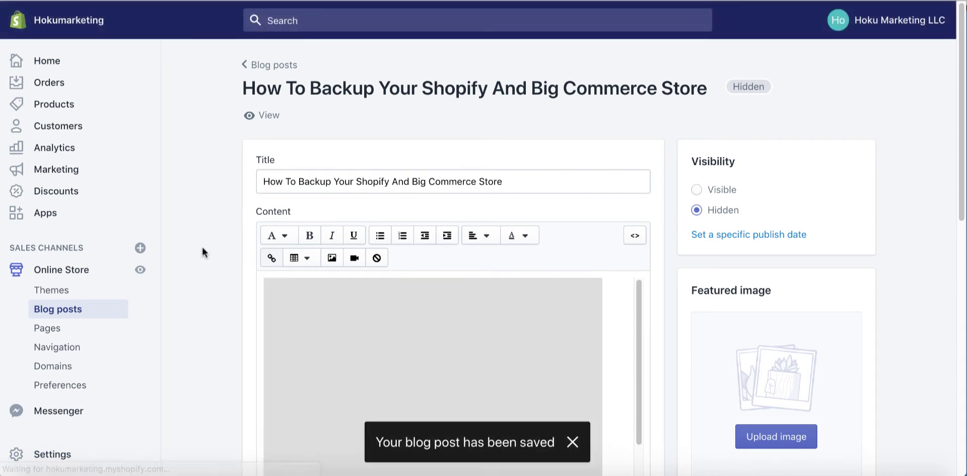
pyautogui.click(49, 453)
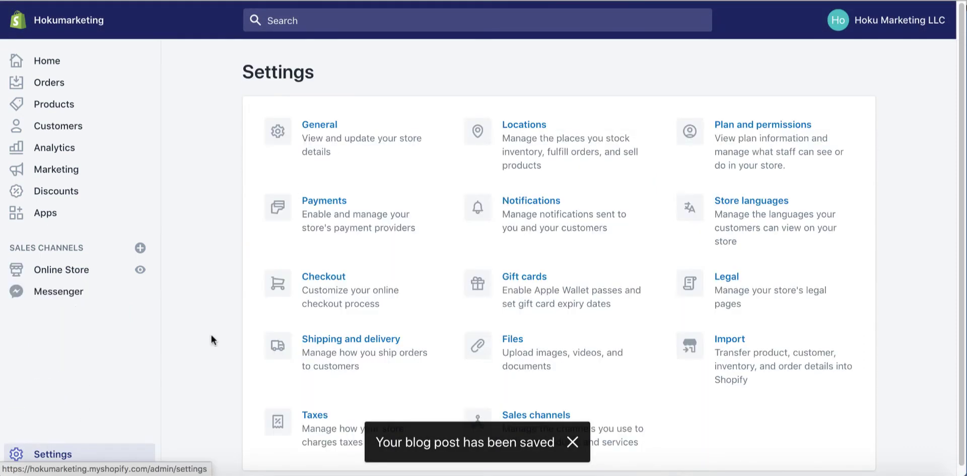
pyautogui.click(532, 346)
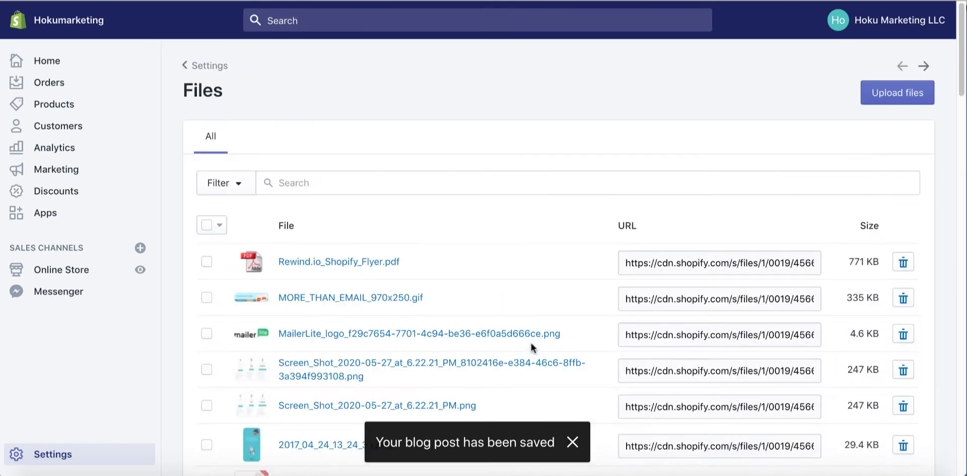
# Step: Cancel the flyer upload and copy Rewind.io_Shopify_Flyer.pdf's existing CDN URL from the Files list
pyautogui.click(900, 97)
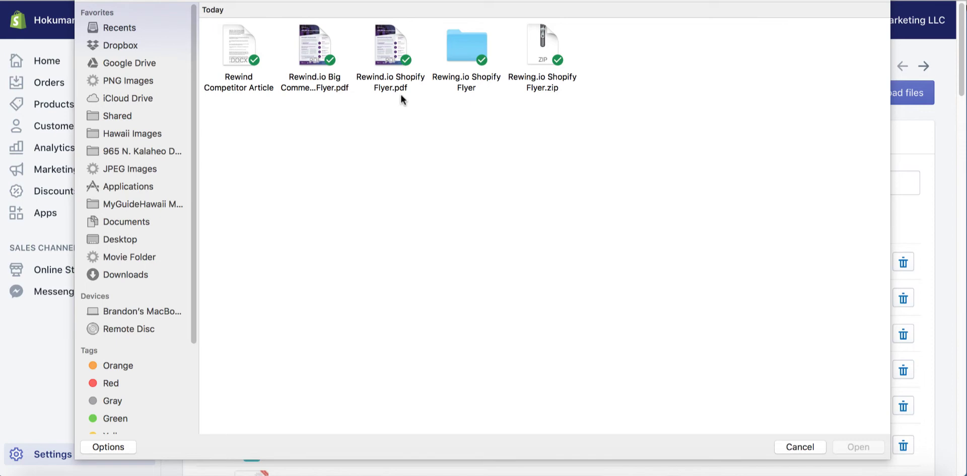
pyautogui.click(391, 51)
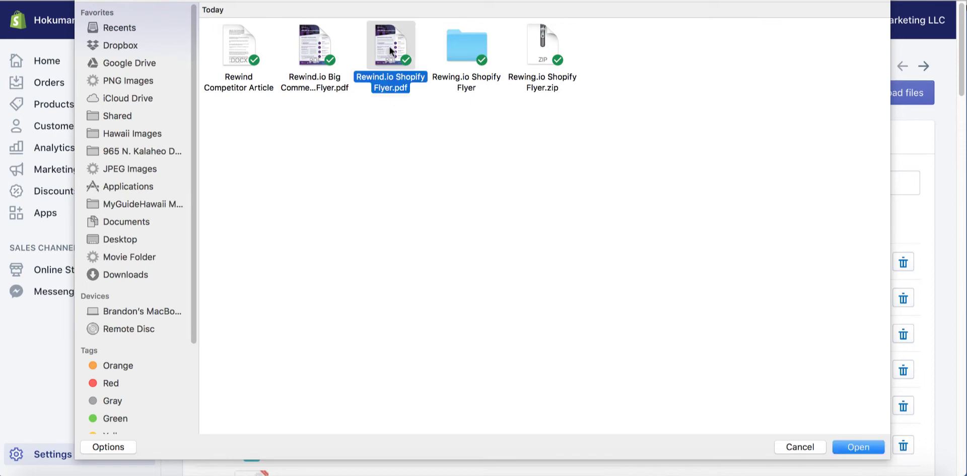
pyautogui.click(797, 448)
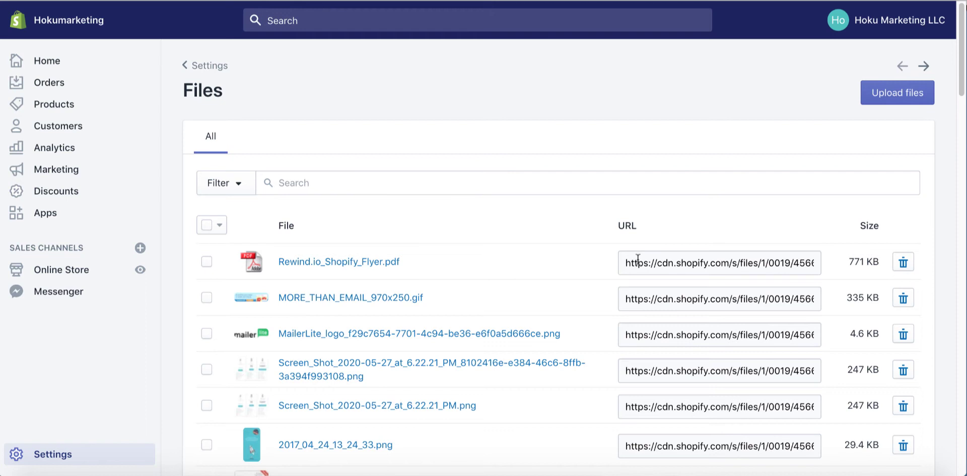
pyautogui.moveTo(625, 265); pyautogui.dragTo(827, 268)
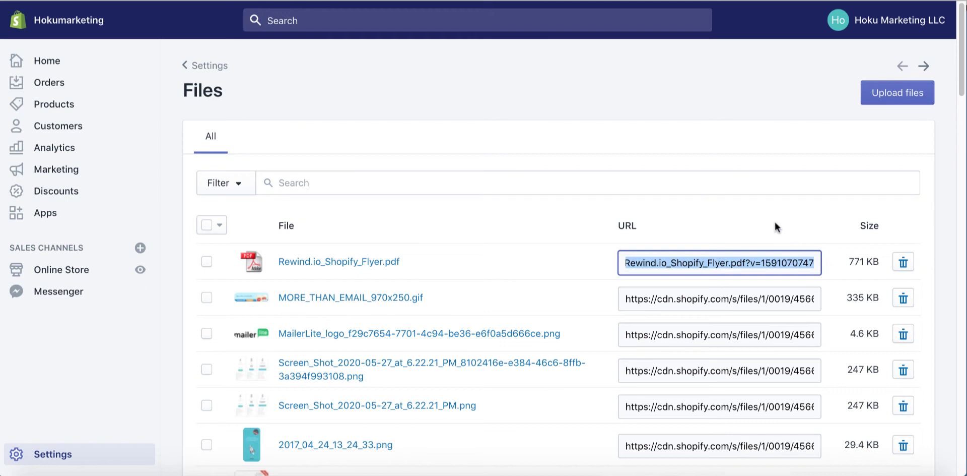
pyautogui.click(63, 270)
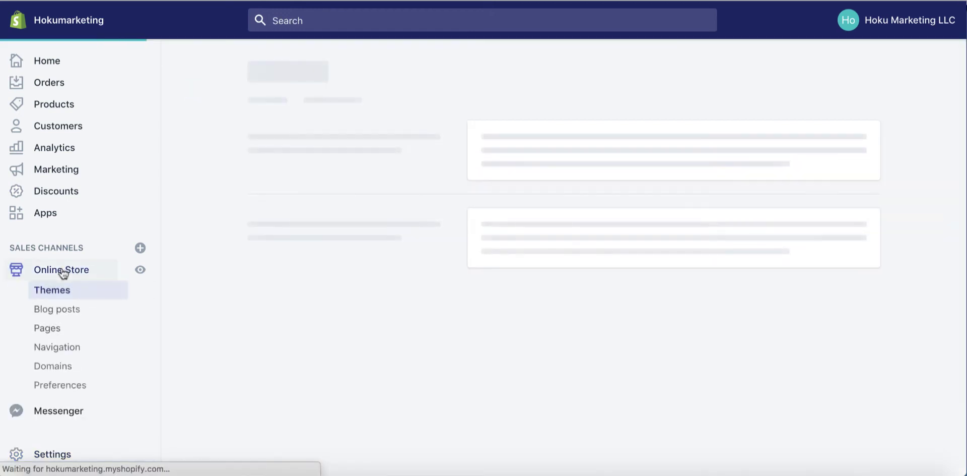
# Step: Reopen the store-backup blog post and paste the flyer's CDN URL over the embed's placeholder src
pyautogui.click(52, 309)
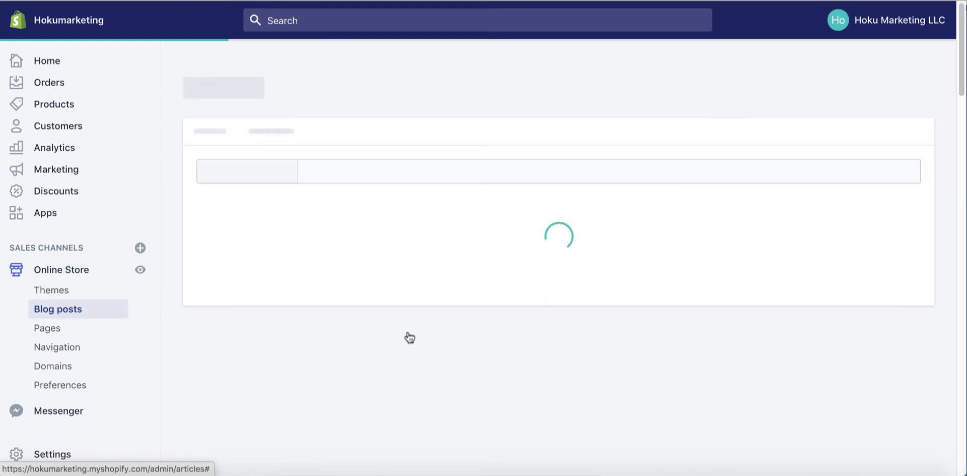
pyautogui.click(407, 285)
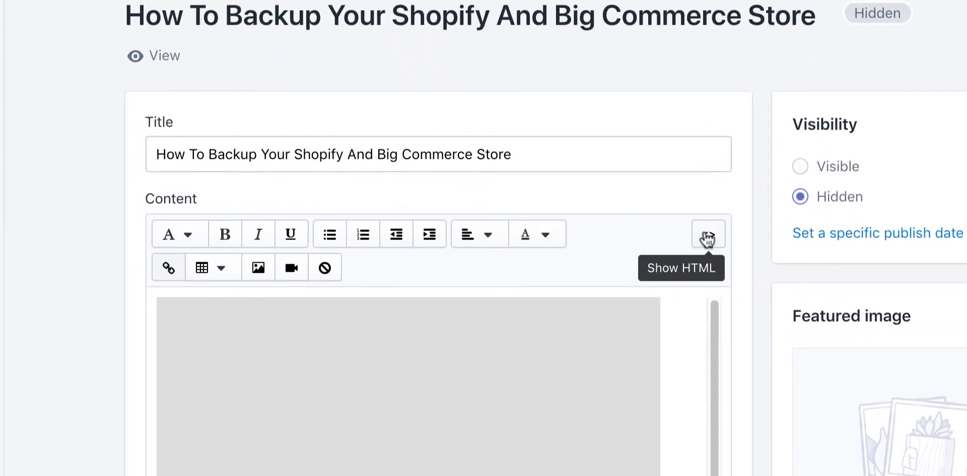
pyautogui.click(709, 237)
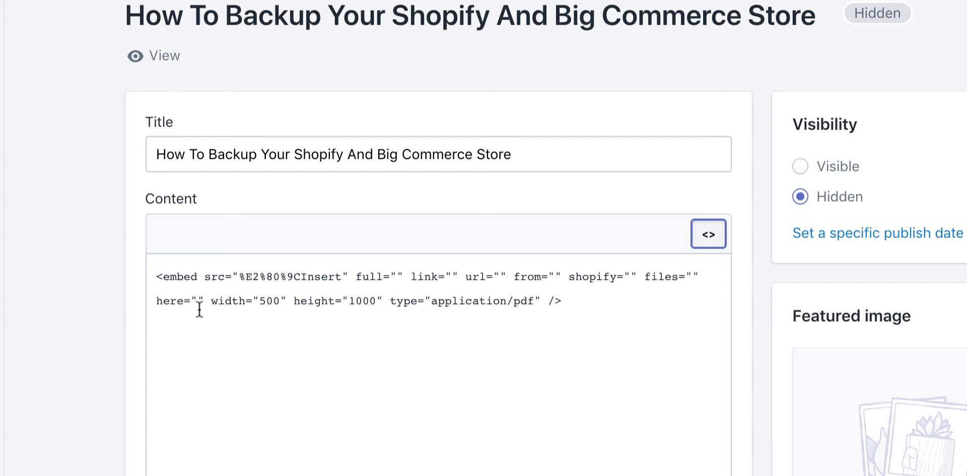
pyautogui.click(240, 276)
pyautogui.moveTo(239, 277); pyautogui.dragTo(196, 302)
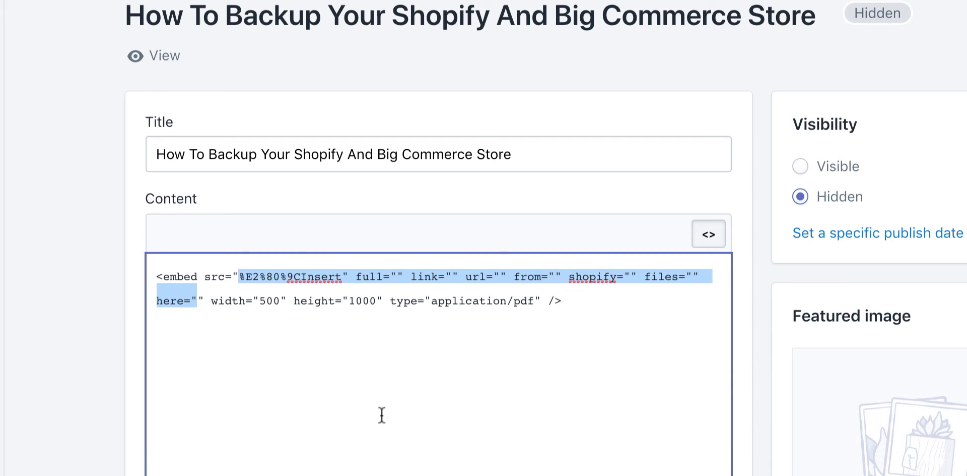
pyautogui.hotkey('ctrl', 'v')
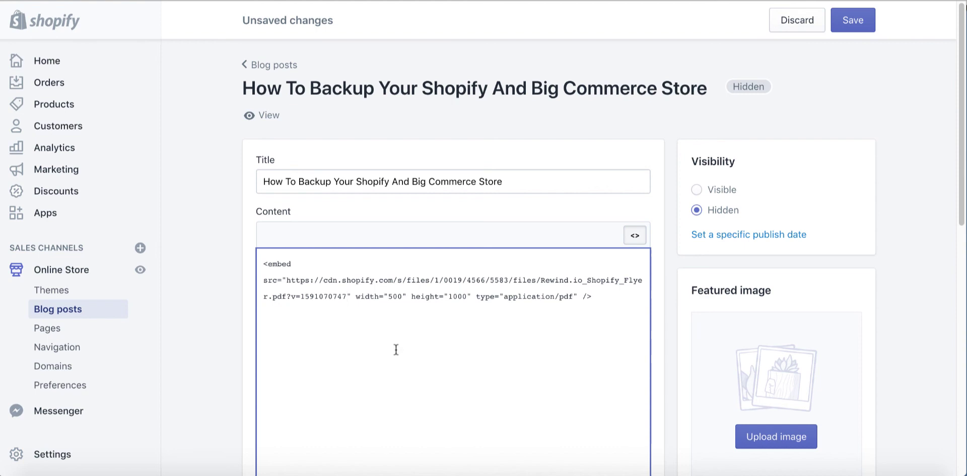
# Step: Save the post and scroll through the embedded Rewind flyer to confirm it displays
pyautogui.click(852, 32)
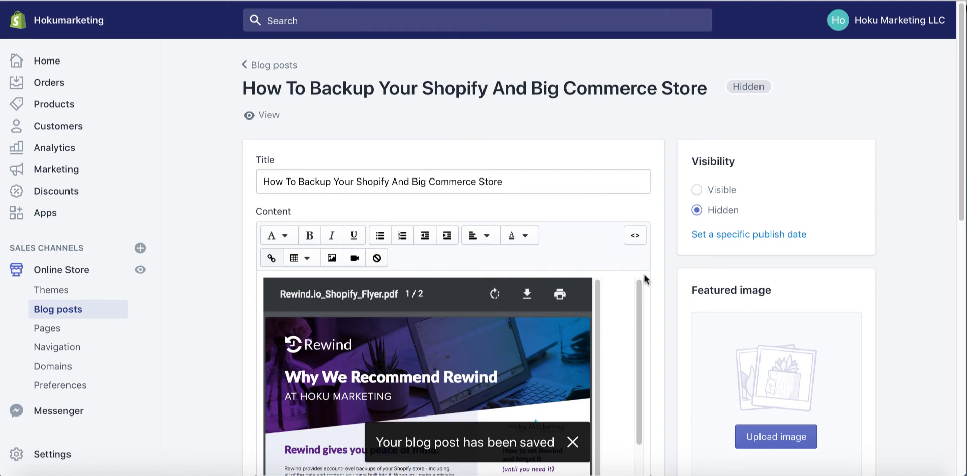
pyautogui.scroll(-2, 628, 337)
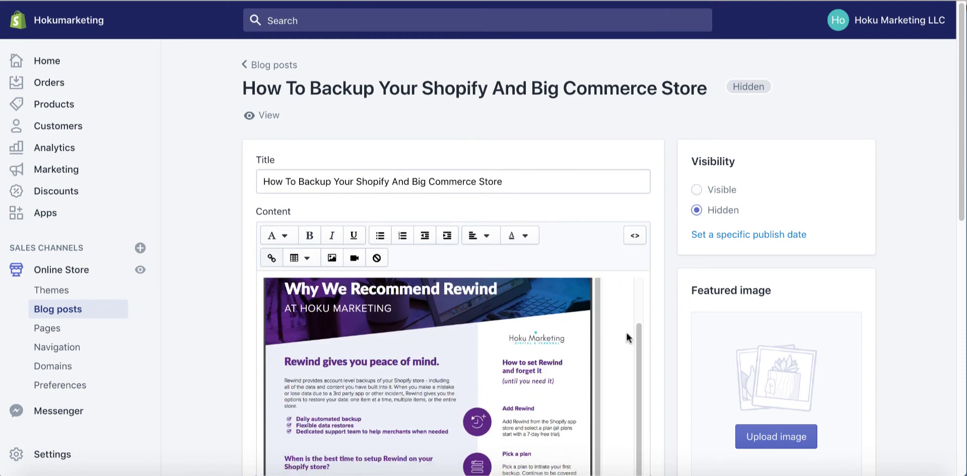
pyautogui.scroll(-5, 410, 352)
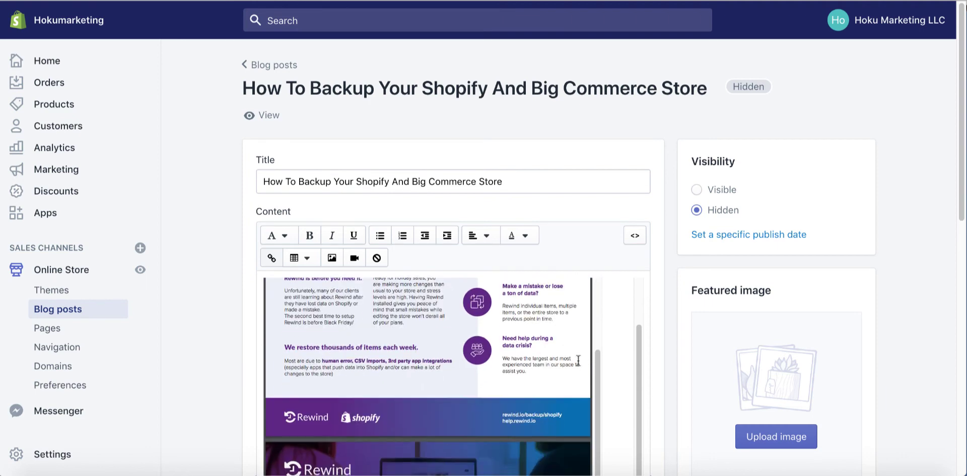
pyautogui.scroll(-5, 623, 368)
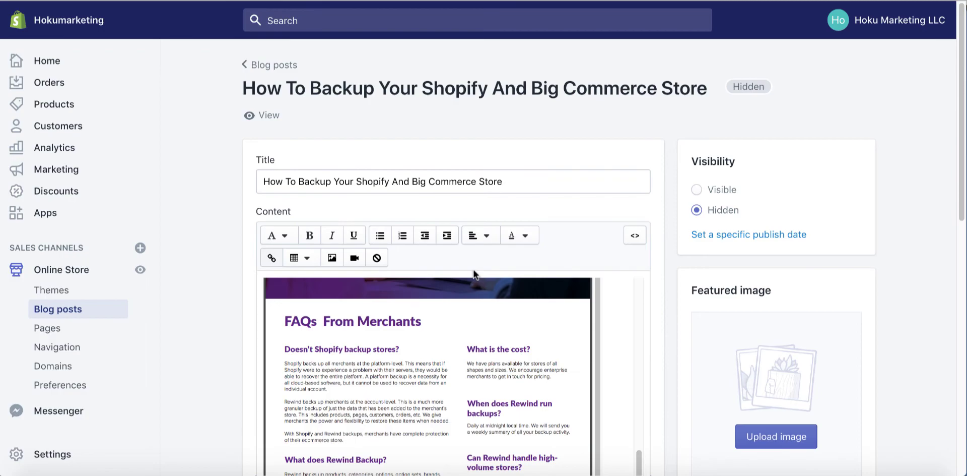
# Step: View the post on the storefront and scroll the embedded flyer, finding its viewer too short
pyautogui.click(263, 115)
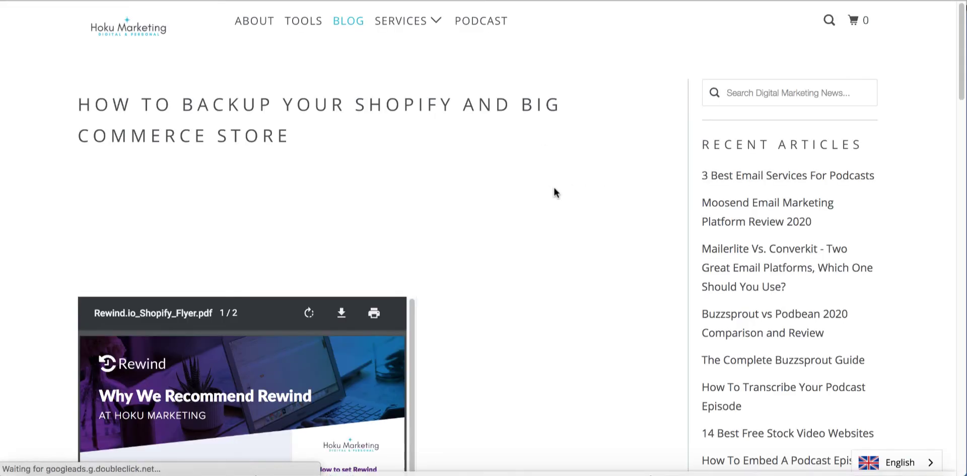
pyautogui.scroll(-3, 553, 190)
pyautogui.scroll(-10, 566, 222)
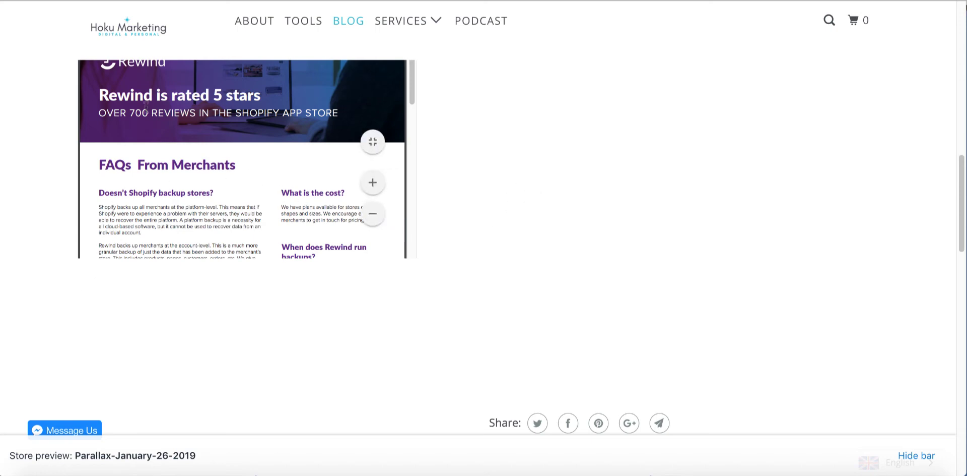
pyautogui.scroll(2, 592, 161)
pyautogui.scroll(-4, 587, 201)
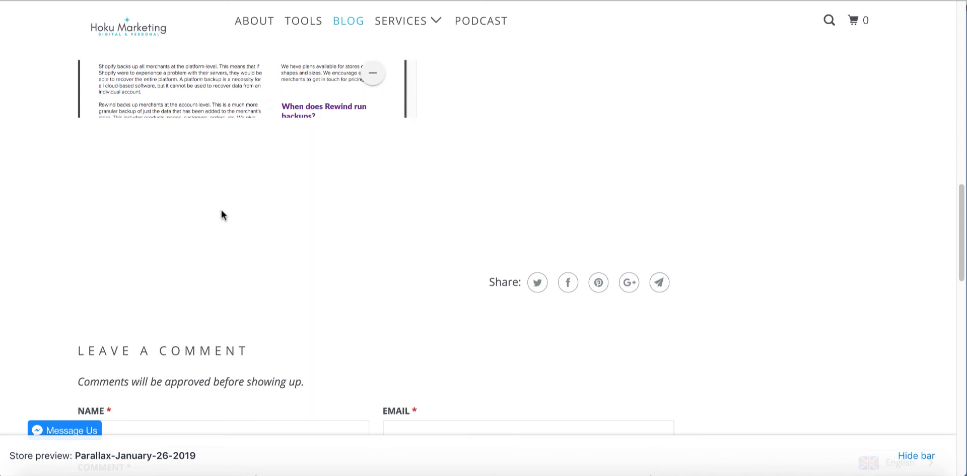
pyautogui.scroll(3, 642, 191)
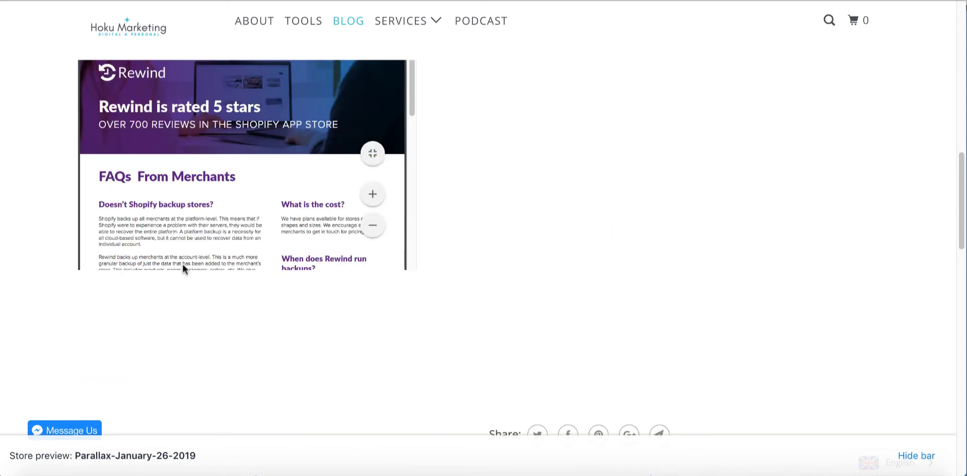
pyautogui.scroll(1, 575, 214)
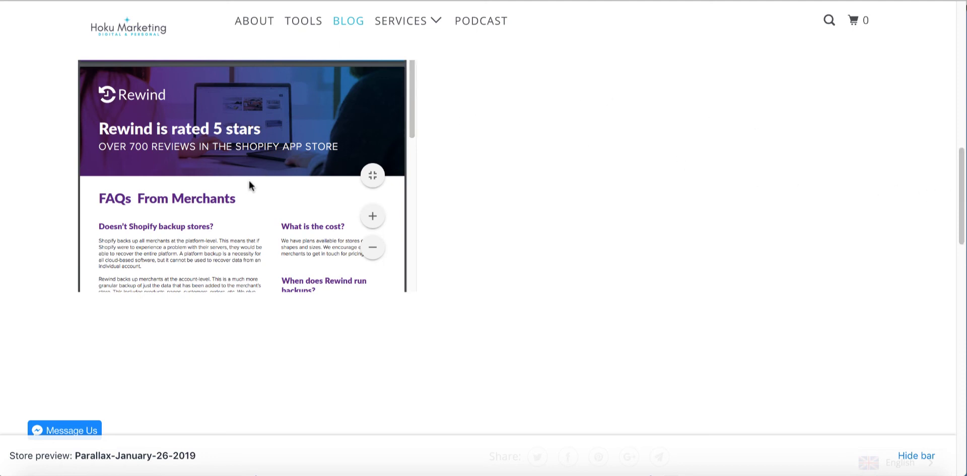
pyautogui.scroll(-4, 202, 167)
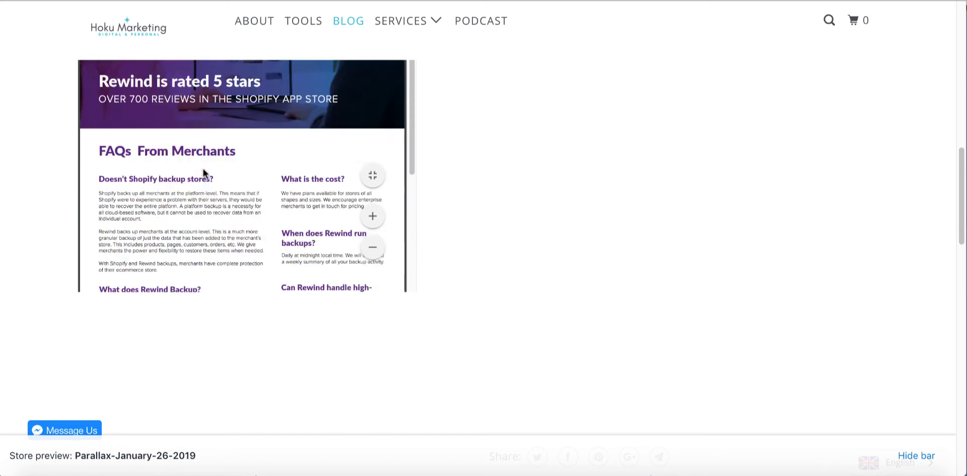
pyautogui.scroll(2, 202, 167)
pyautogui.scroll(3, 203, 167)
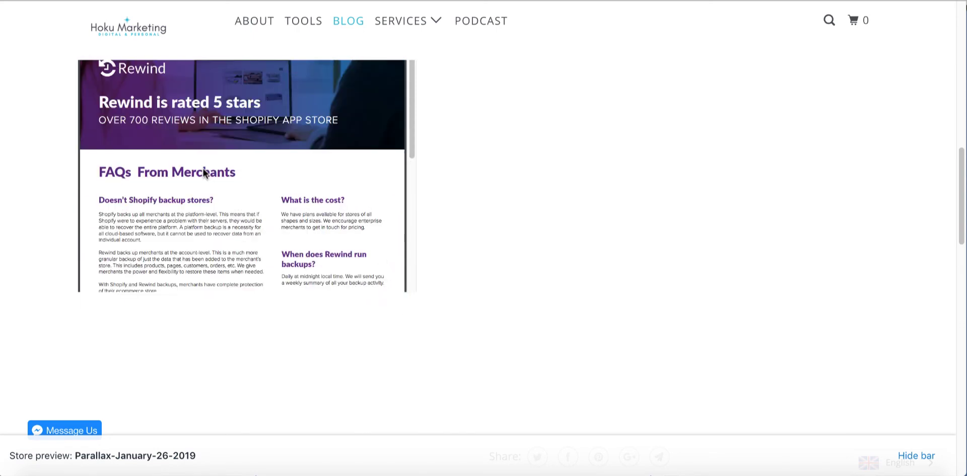
pyautogui.scroll(5, 543, 192)
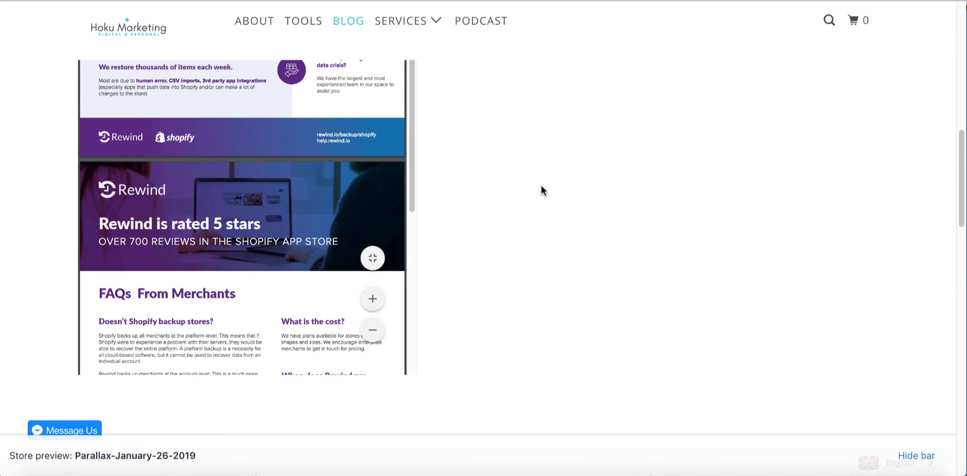
pyautogui.scroll(1, 493, 233)
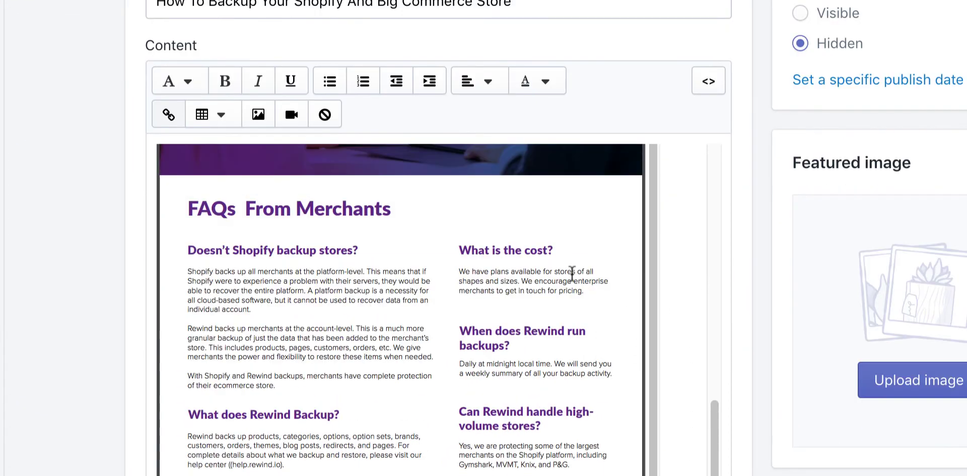
# Step: Back in the admin editor, show the post content as raw HTML with the embed code
pyautogui.click(709, 83)
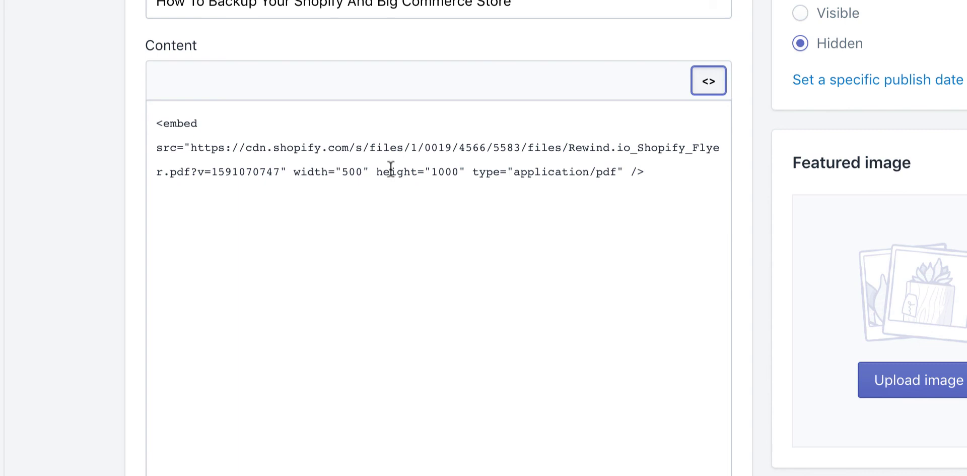
# Step: Change the embed height from 1000 to 1350 and save the blog post
pyautogui.click(452, 171)
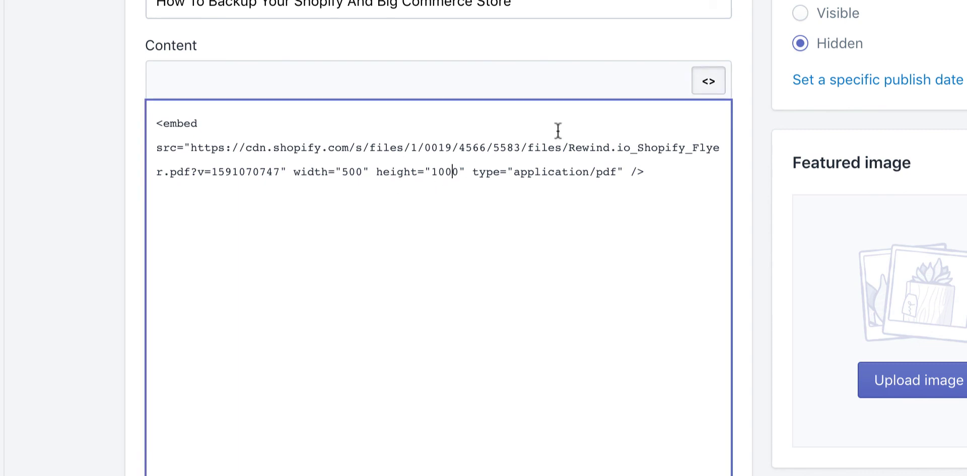
pyautogui.press('BackSpace')
pyautogui.press('BackSpace')
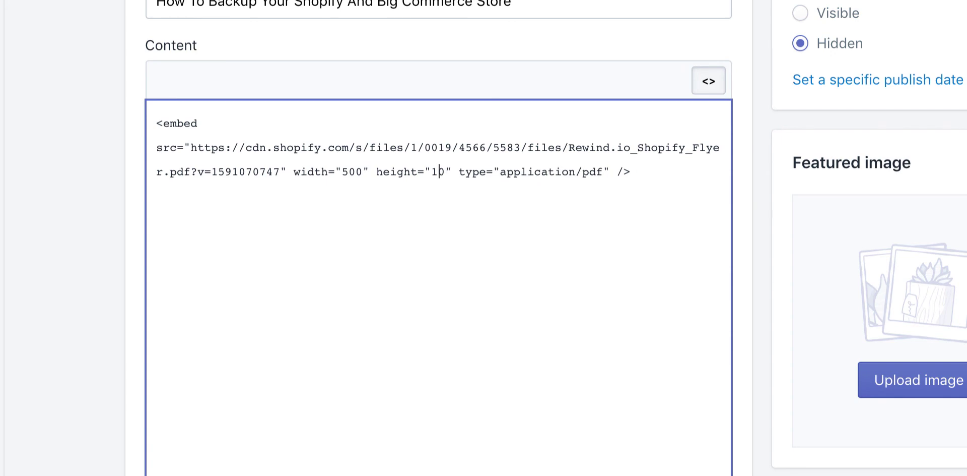
pyautogui.write('35')
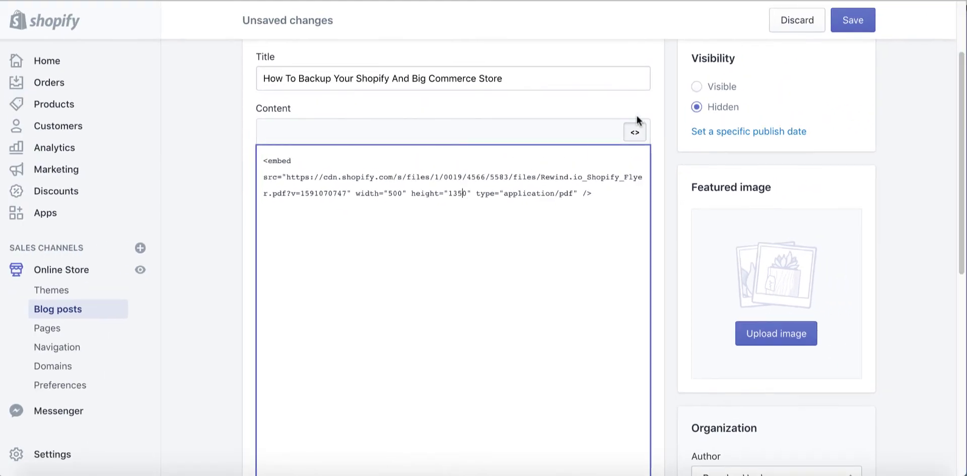
pyautogui.click(857, 20)
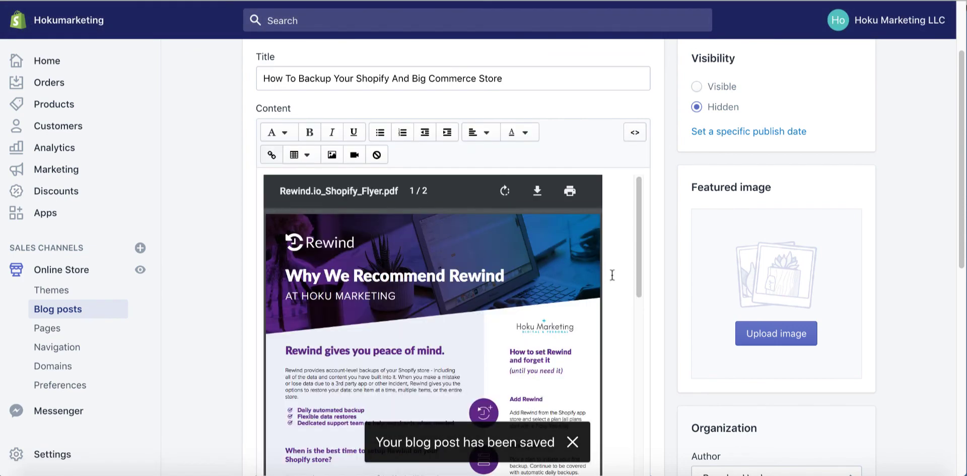
pyautogui.scroll(3, 266, 249)
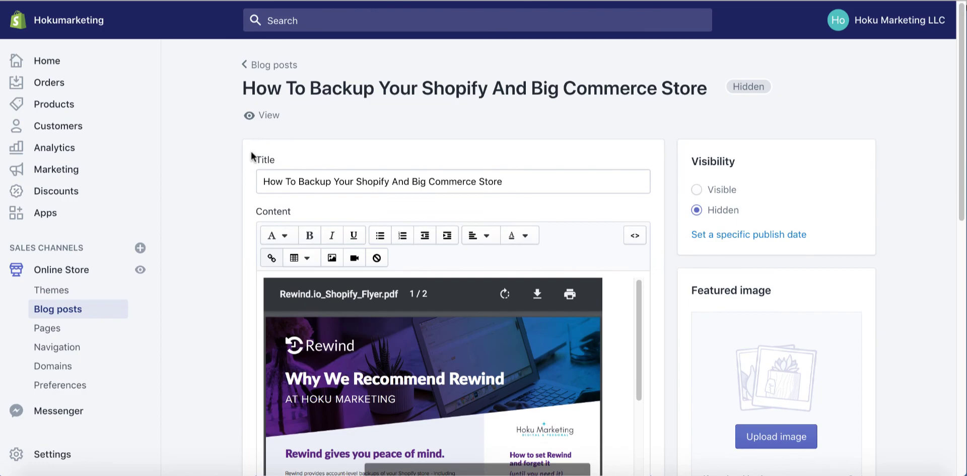
pyautogui.click(267, 116)
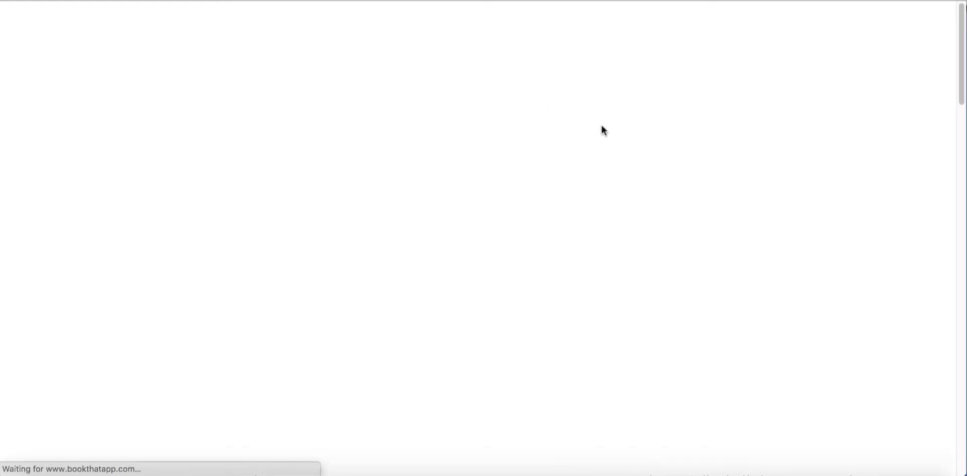
pyautogui.scroll(-3, 506, 222)
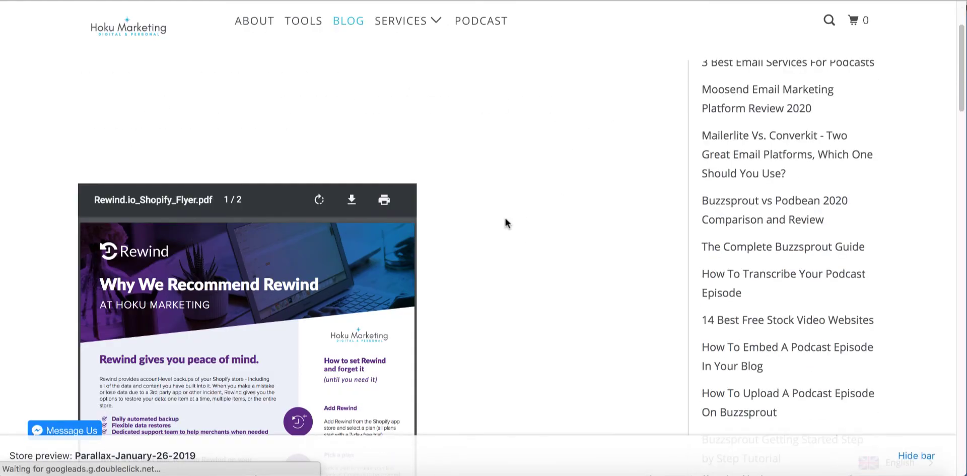
pyautogui.scroll(-3, 519, 212)
pyautogui.scroll(-2, 552, 237)
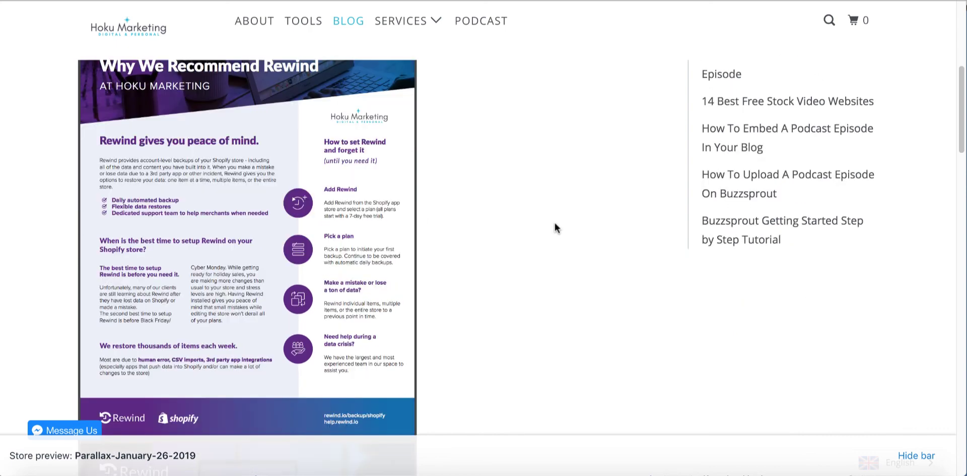
pyautogui.scroll(-12, 553, 227)
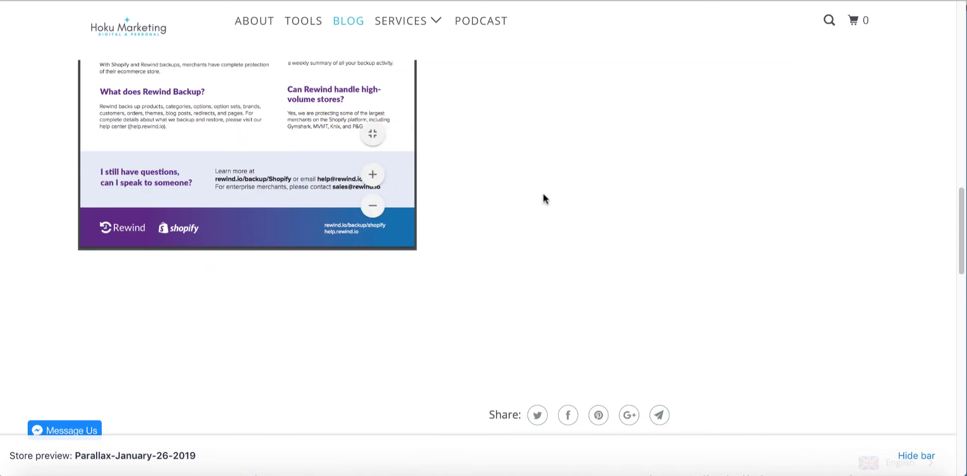
pyautogui.scroll(10, 543, 191)
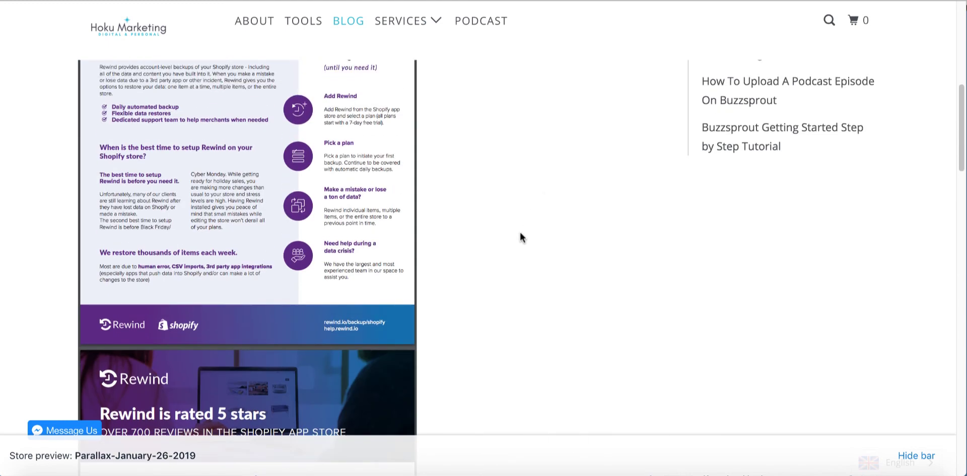
pyautogui.scroll(5, 521, 237)
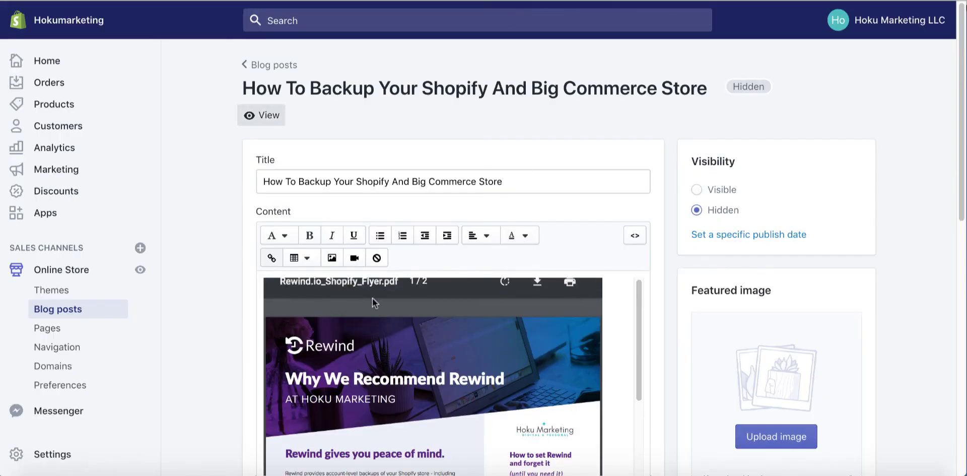
pyautogui.scroll(-5, 597, 311)
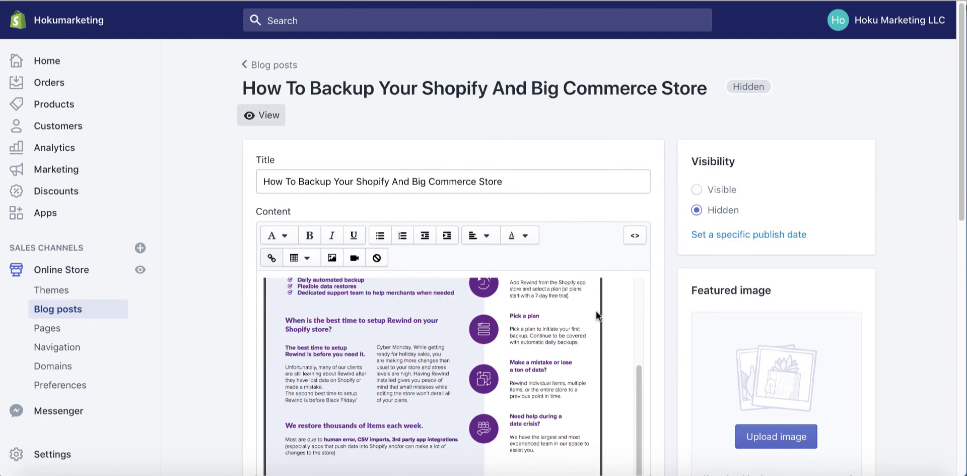
pyautogui.scroll(-3, 597, 310)
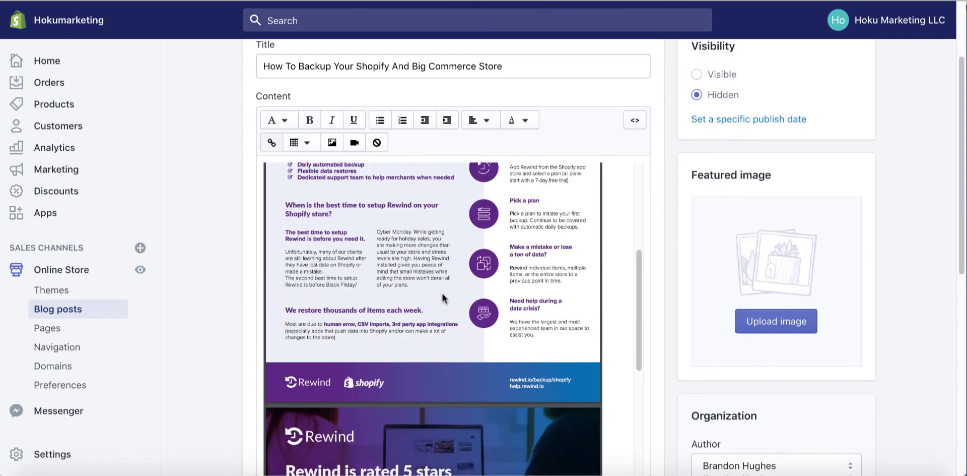